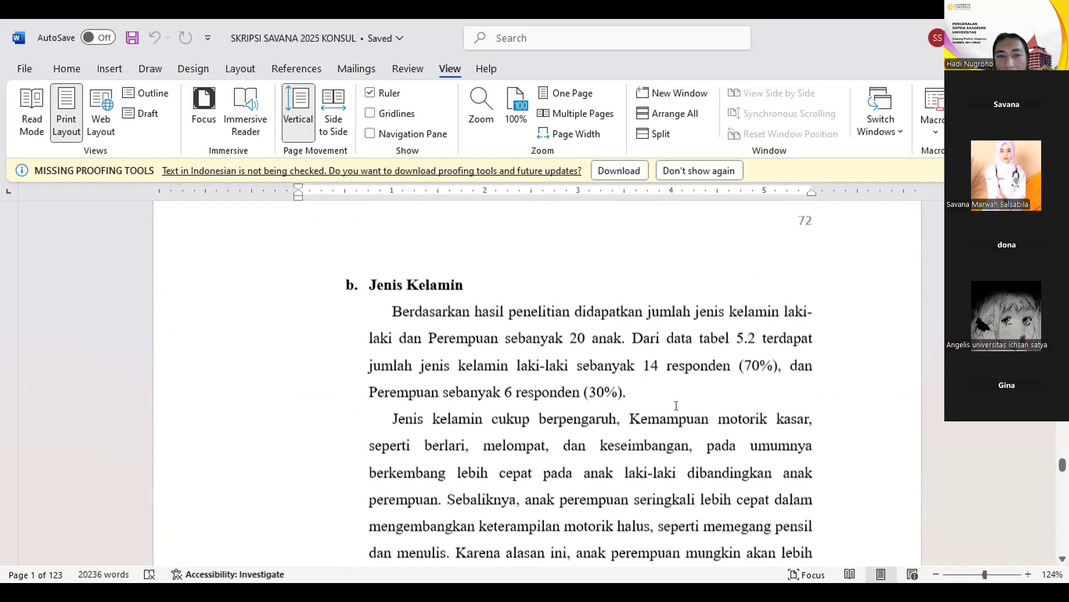
Step: Review the univariate discussion in the thesis, from the Jenis Kelamin section through Permainan Melipat Origami
{"action": "scroll", "coordinate": [676, 404], "scroll_direction": "down", "scroll_amount": 15}
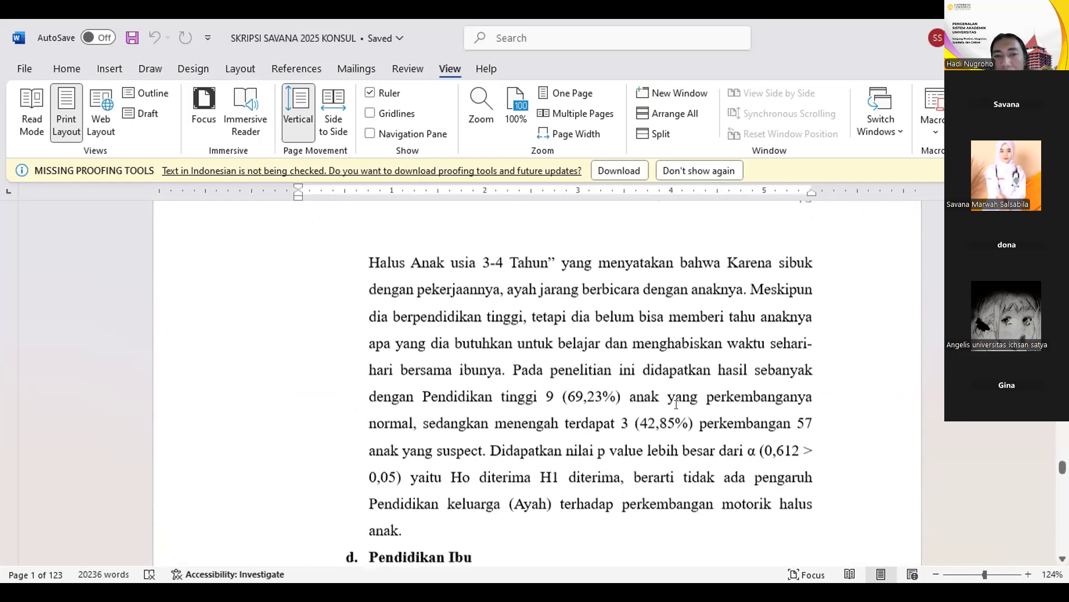
{"action": "scroll", "coordinate": [679, 410], "scroll_direction": "down", "scroll_amount": 10}
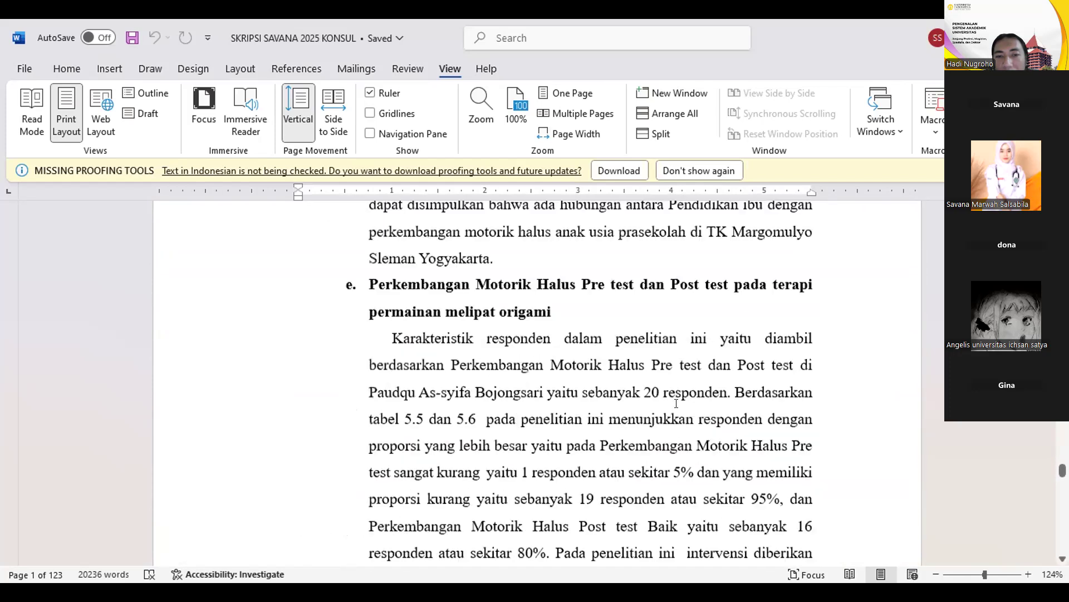
{"action": "scroll", "coordinate": [677, 403], "scroll_direction": "down", "scroll_amount": 12}
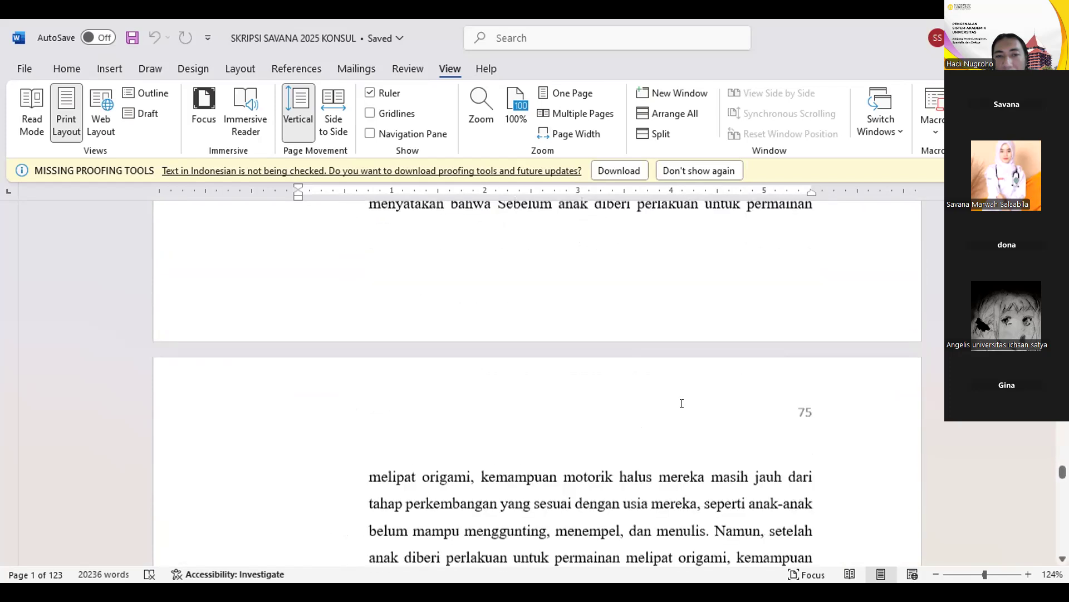
{"action": "scroll", "coordinate": [682, 402], "scroll_direction": "down", "scroll_amount": 12}
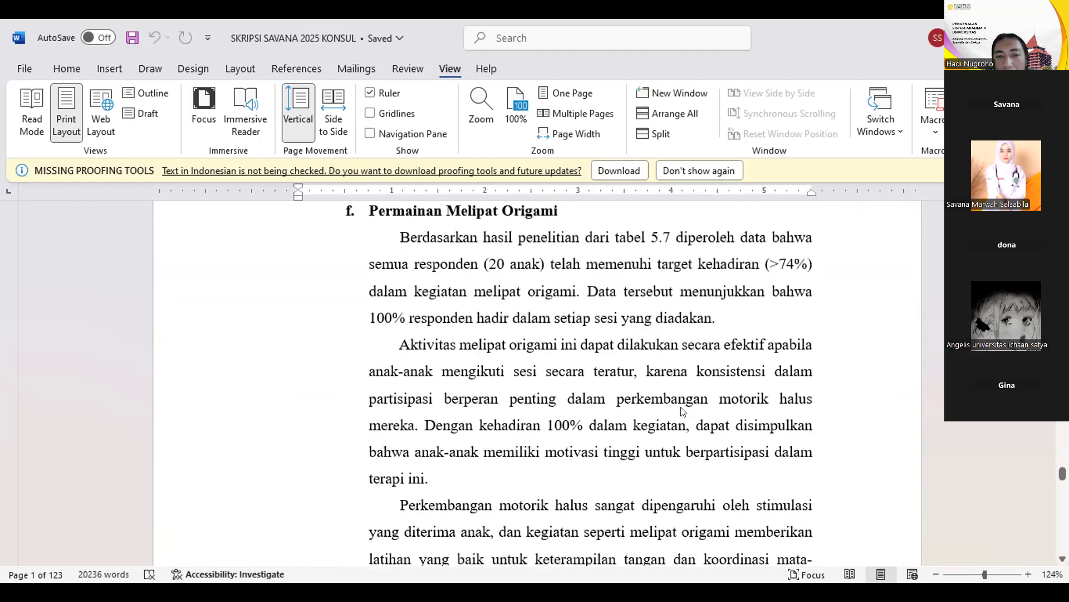
{"action": "scroll", "coordinate": [682, 403], "scroll_direction": "down", "scroll_amount": 12}
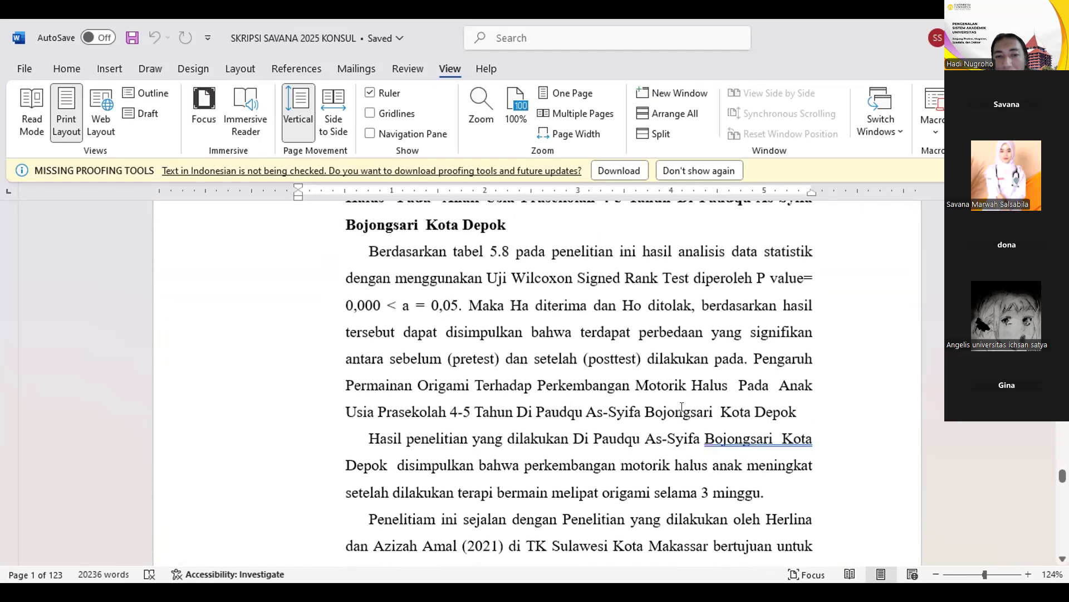
Step: Examine the opening of the Bivariat discussion on table 5.8 and compare it with the surrounding sections and supporting studies
{"action": "scroll", "coordinate": [682, 406], "scroll_direction": "down", "scroll_amount": 2}
{"action": "scroll", "coordinate": [682, 406], "scroll_direction": "up", "scroll_amount": 4}
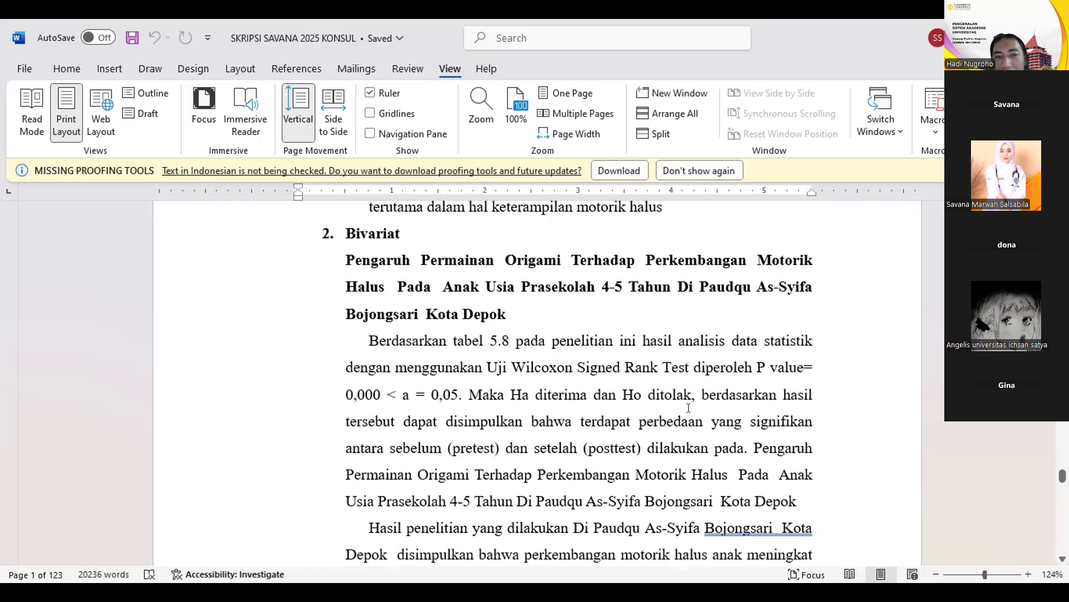
{"action": "scroll", "coordinate": [688, 407], "scroll_direction": "up", "scroll_amount": 15}
{"action": "scroll", "coordinate": [668, 476], "scroll_direction": "up", "scroll_amount": 15}
{"action": "scroll", "coordinate": [669, 477], "scroll_direction": "down", "scroll_amount": 18}
{"action": "scroll", "coordinate": [669, 476], "scroll_direction": "down", "scroll_amount": 8}
{"action": "scroll", "coordinate": [670, 476], "scroll_direction": "up", "scroll_amount": 2}
{"action": "scroll", "coordinate": [669, 469], "scroll_direction": "up", "scroll_amount": 5}
{"action": "scroll", "coordinate": [670, 470], "scroll_direction": "down", "scroll_amount": 10}
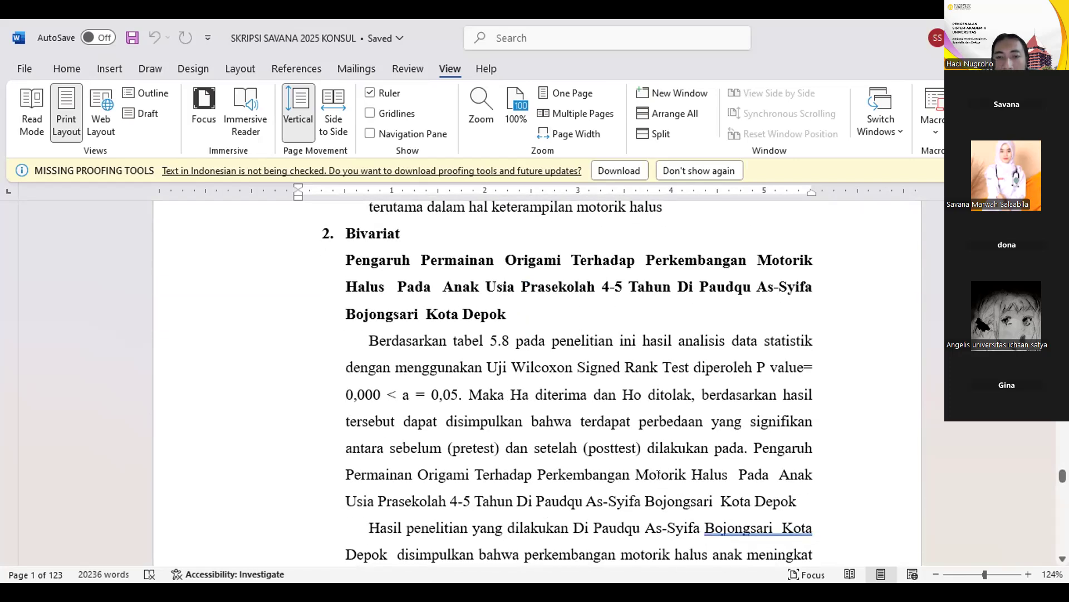
{"action": "scroll", "coordinate": [659, 475], "scroll_direction": "down", "scroll_amount": 10}
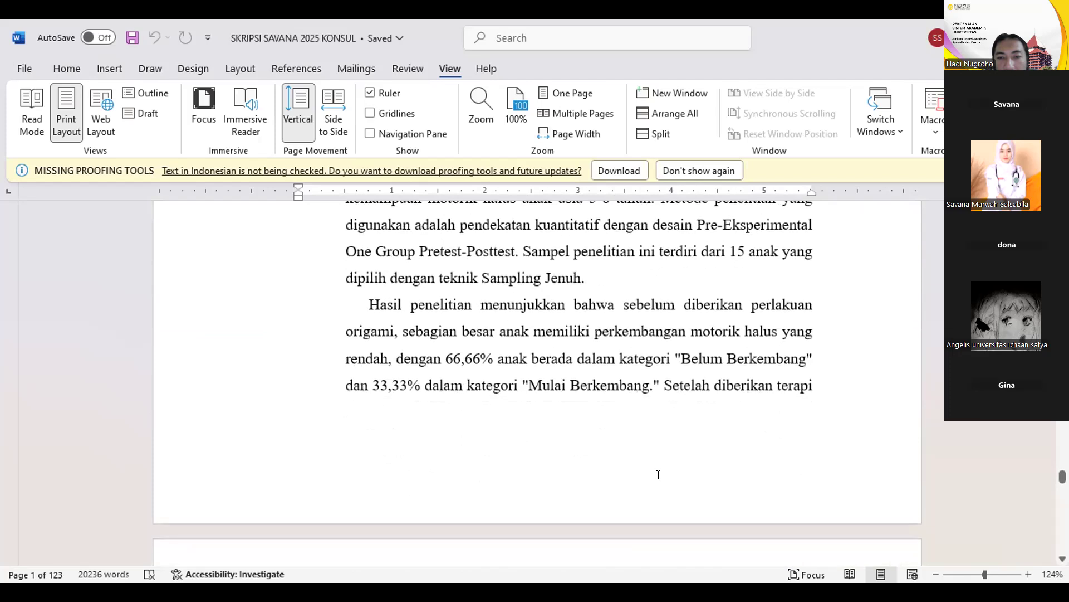
{"action": "scroll", "coordinate": [658, 476], "scroll_direction": "down", "scroll_amount": 10}
{"action": "scroll", "coordinate": [659, 475], "scroll_direction": "down", "scroll_amount": 5}
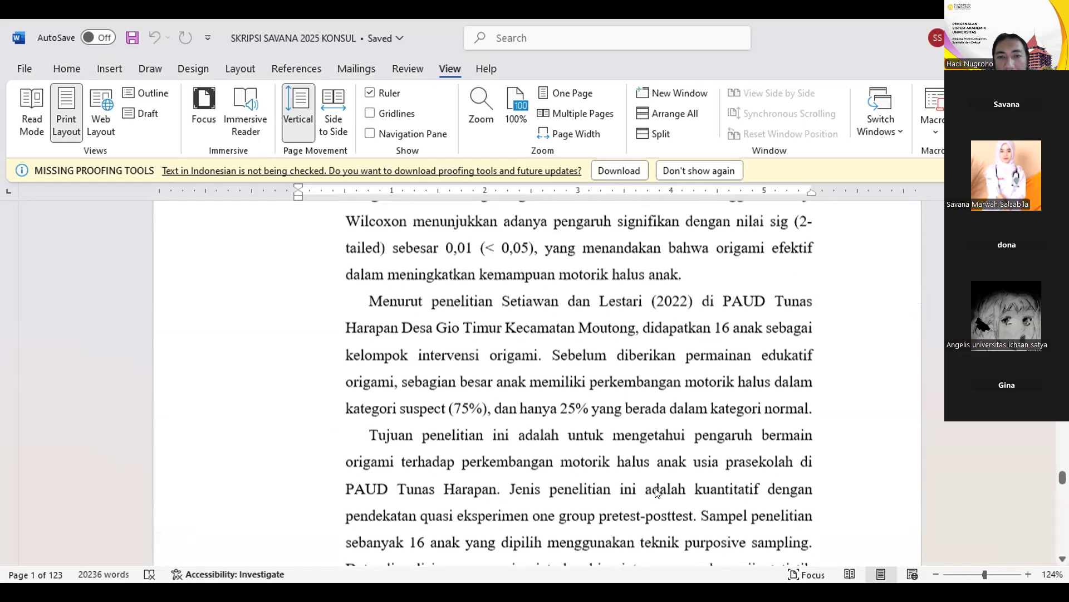
Step: Review the parental education, pre-test and post-test, and origami play sections again, up to the Bivariat heading
{"action": "scroll", "coordinate": [658, 492], "scroll_direction": "up", "scroll_amount": 20}
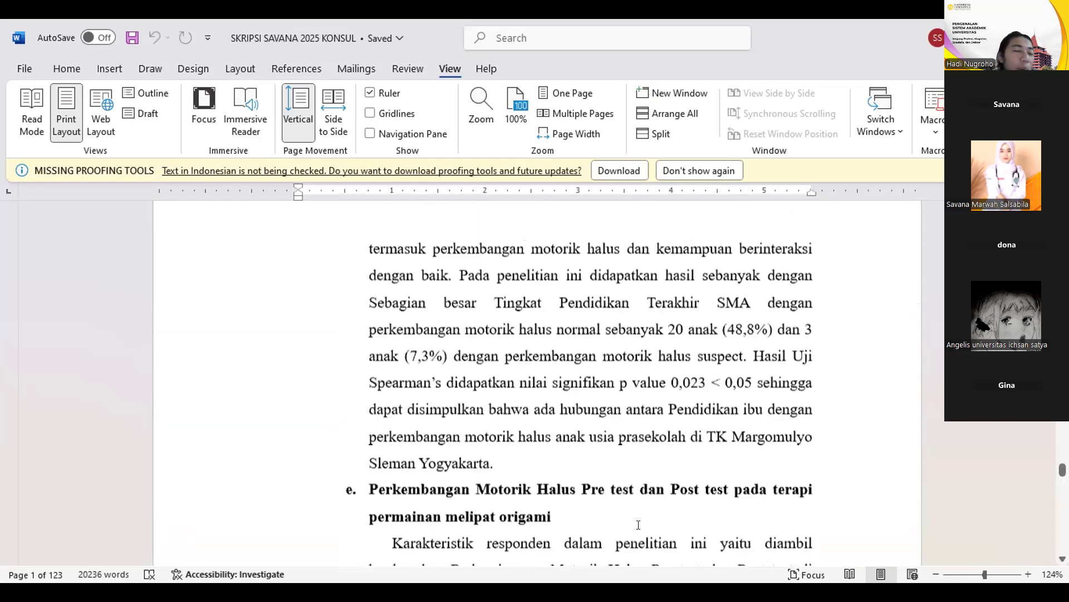
{"action": "scroll", "coordinate": [638, 524], "scroll_direction": "up", "scroll_amount": 15}
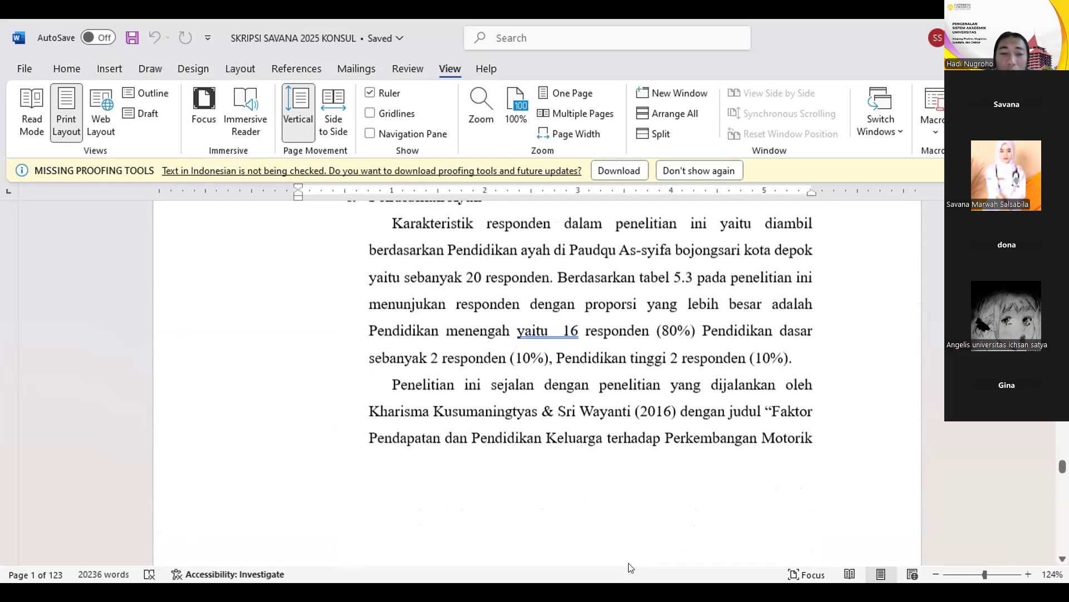
{"action": "scroll", "coordinate": [629, 566], "scroll_direction": "down", "scroll_amount": 5}
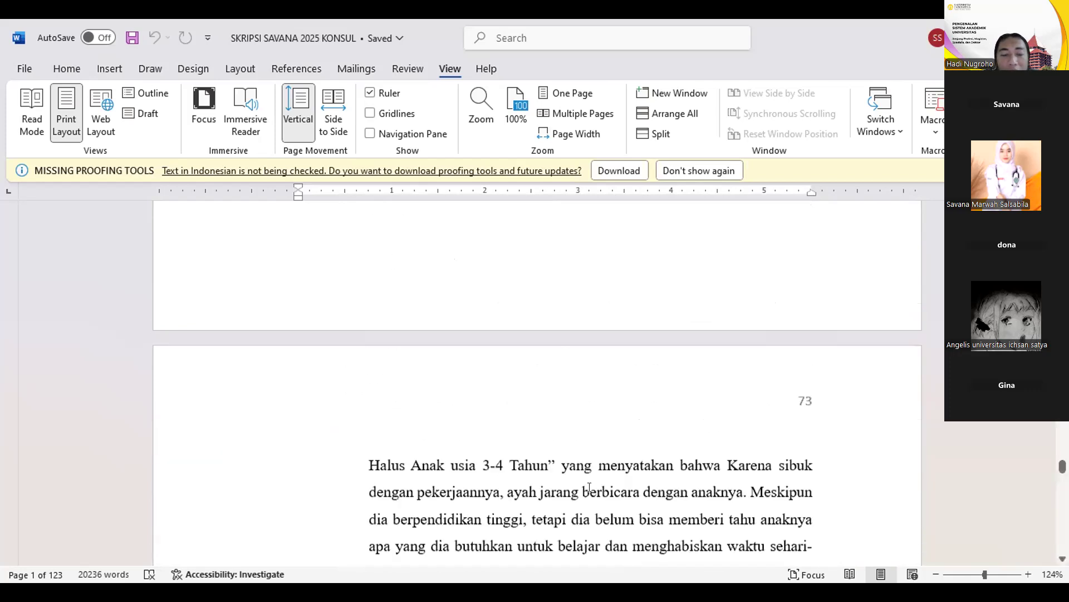
{"action": "scroll", "coordinate": [590, 487], "scroll_direction": "down", "scroll_amount": 15}
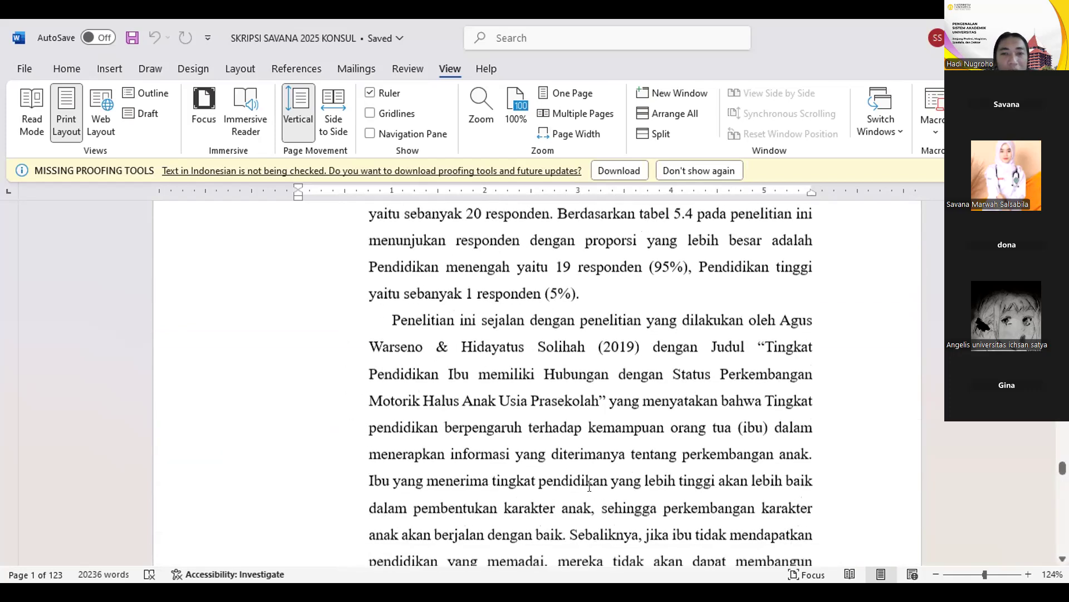
{"action": "scroll", "coordinate": [590, 487], "scroll_direction": "down", "scroll_amount": 20}
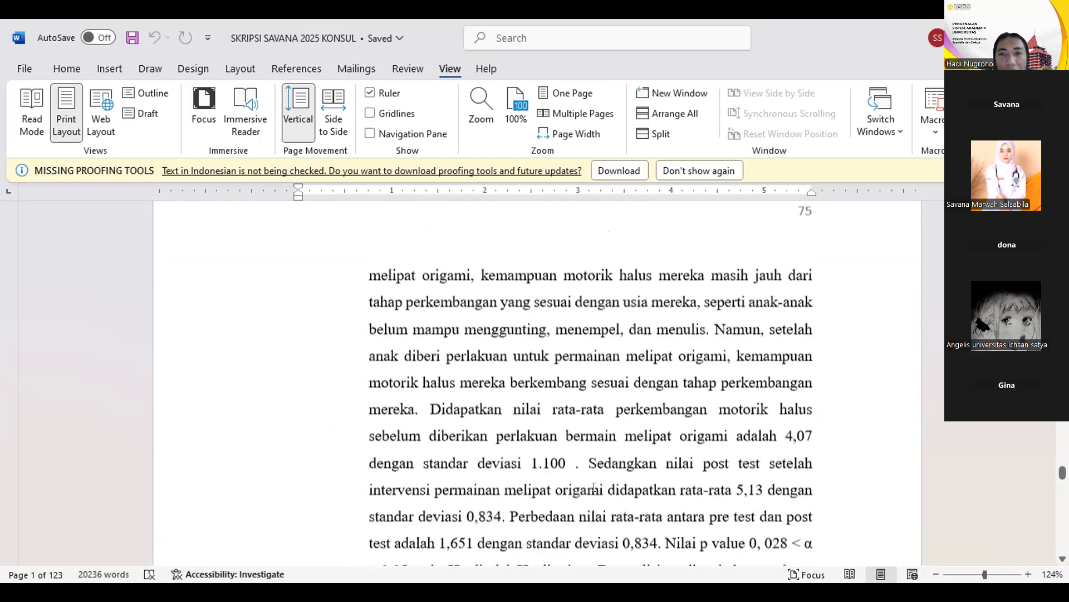
{"action": "scroll", "coordinate": [595, 487], "scroll_direction": "down", "scroll_amount": 15}
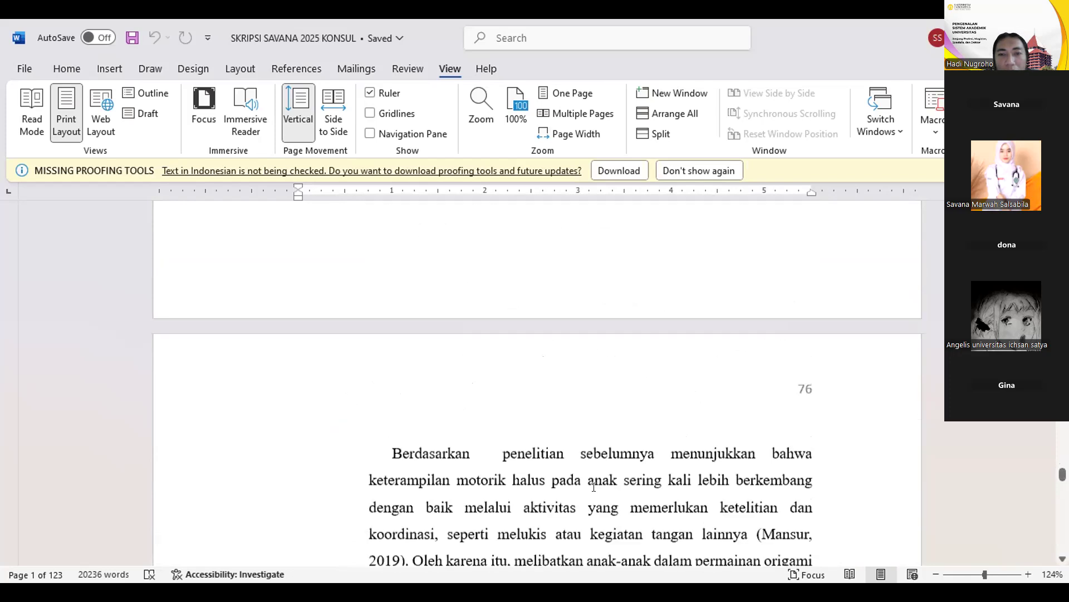
{"action": "scroll", "coordinate": [594, 487], "scroll_direction": "down", "scroll_amount": 12}
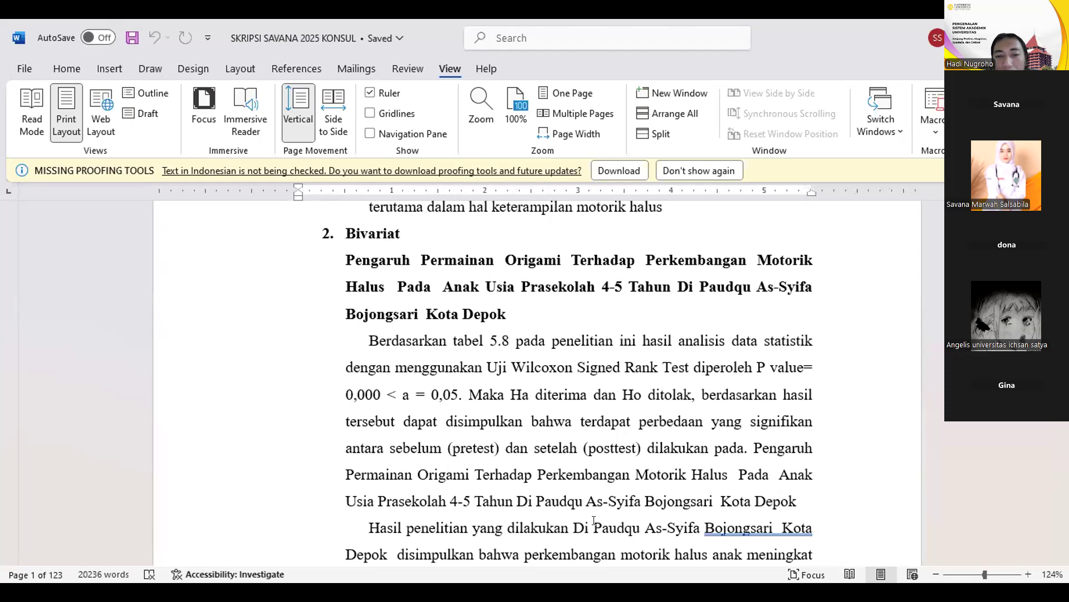
Step: Read the Bivariat discussion on page 76, covering the Wilcoxon result and the supporting 2021 kindergarten study
{"action": "scroll", "coordinate": [594, 520], "scroll_direction": "down", "scroll_amount": 2}
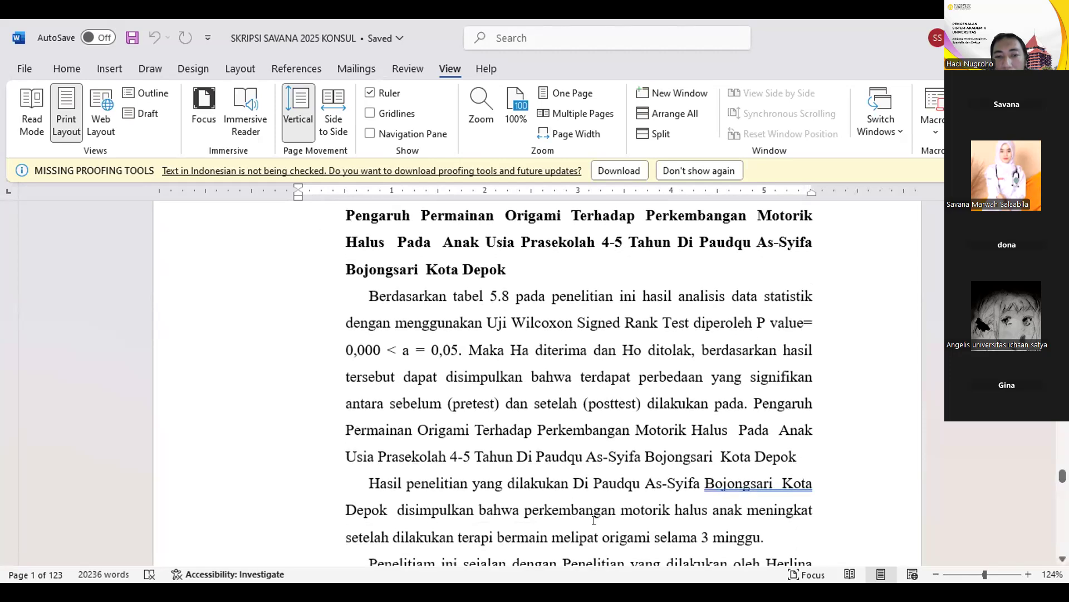
{"action": "scroll", "coordinate": [594, 521], "scroll_direction": "down", "scroll_amount": 5}
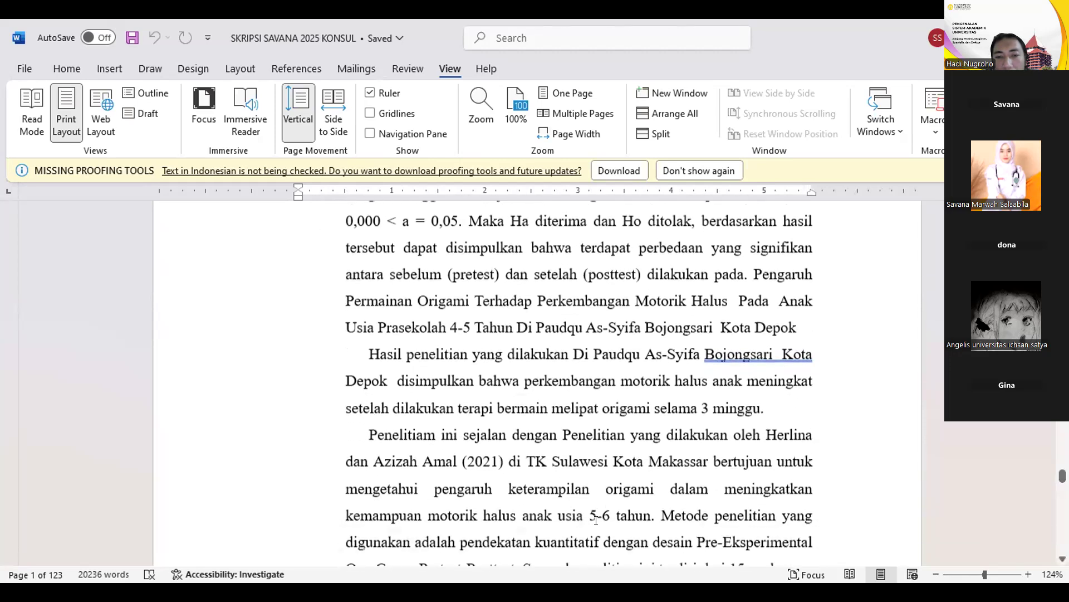
{"action": "scroll", "coordinate": [596, 520], "scroll_direction": "down", "scroll_amount": 2}
{"action": "scroll", "coordinate": [596, 520], "scroll_direction": "down", "scroll_amount": 2}
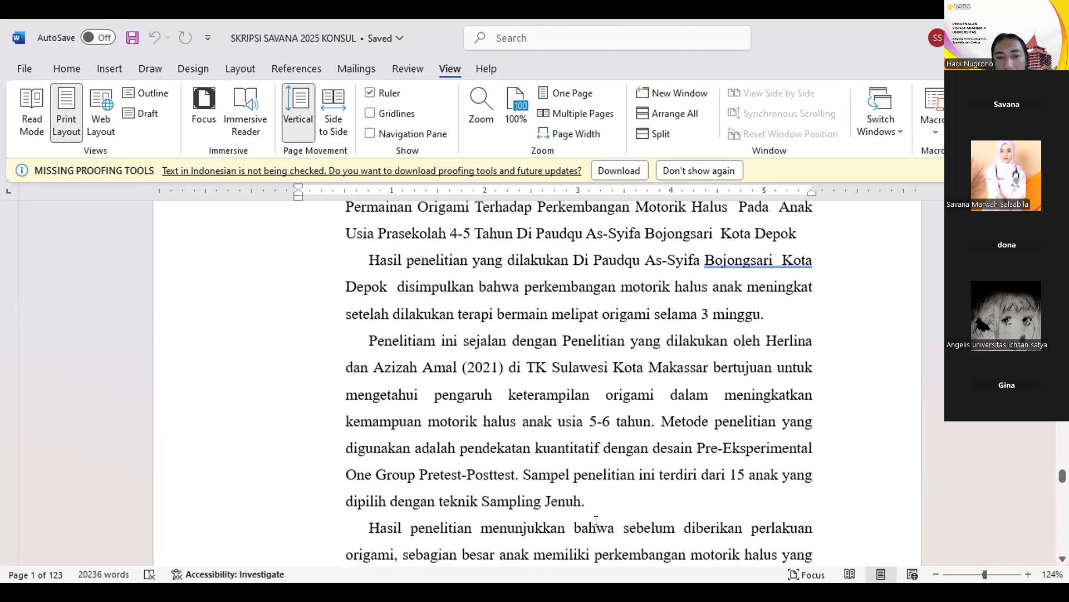
{"action": "scroll", "coordinate": [596, 519], "scroll_direction": "down", "scroll_amount": 2}
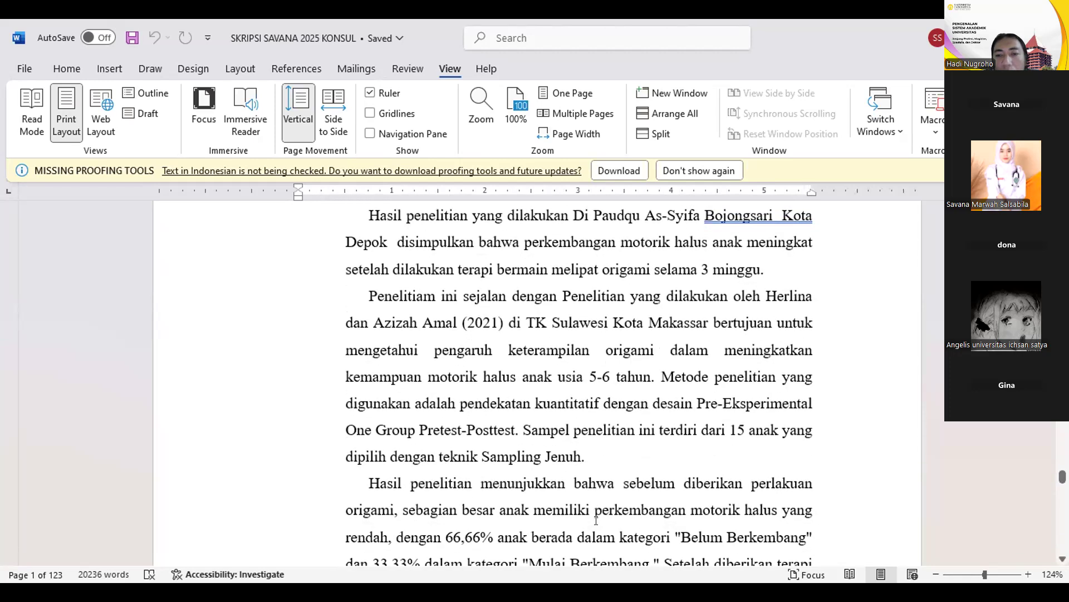
{"action": "scroll", "coordinate": [596, 520], "scroll_direction": "down", "scroll_amount": 4}
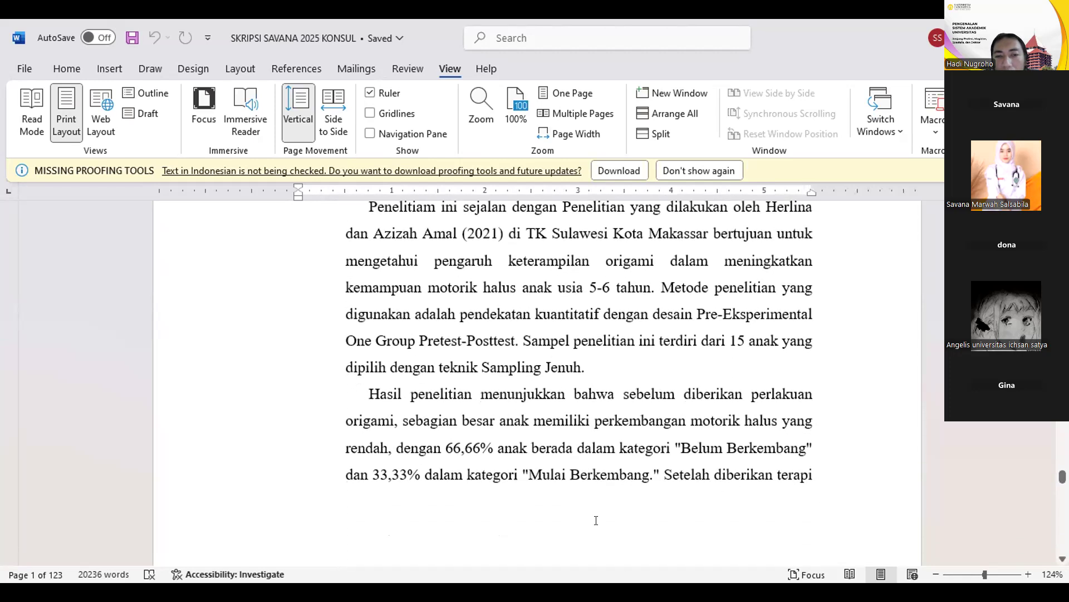
{"action": "scroll", "coordinate": [596, 520], "scroll_direction": "up", "scroll_amount": 2}
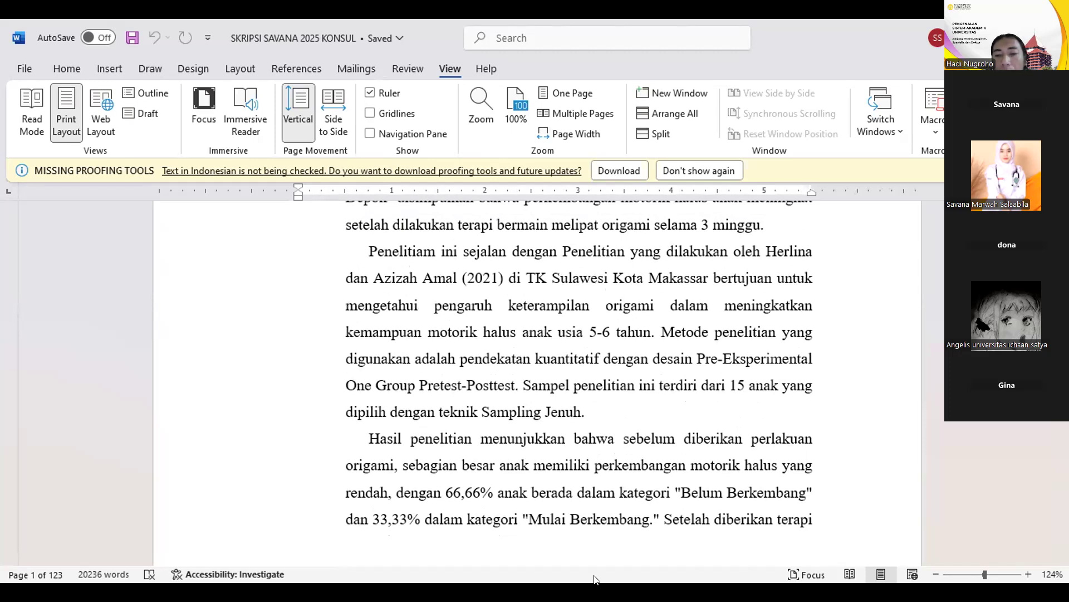
{"action": "scroll", "coordinate": [625, 495], "scroll_direction": "down", "scroll_amount": 4}
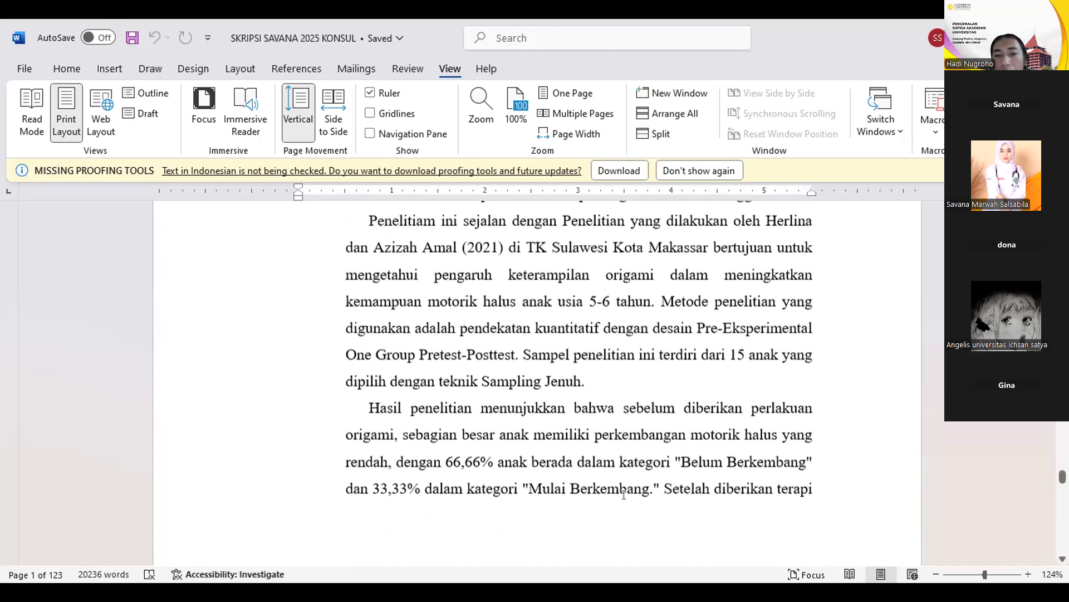
Step: Read the supporting studies on page 77 of the Bivariat discussion, including the 2022 and 2018 origami studies
{"action": "scroll", "coordinate": [625, 495], "scroll_direction": "down", "scroll_amount": 4}
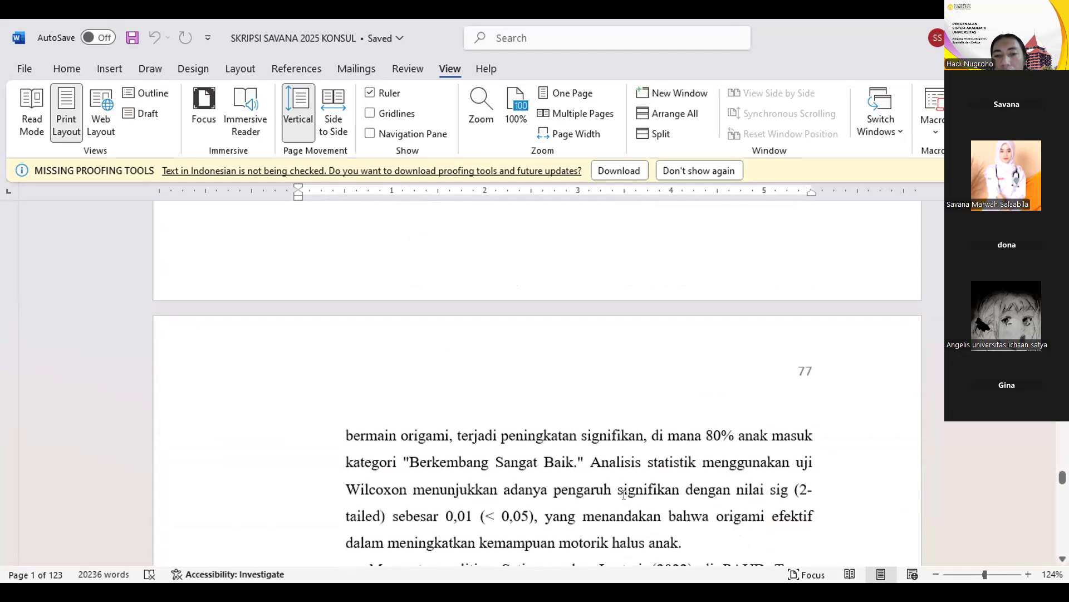
{"action": "scroll", "coordinate": [624, 495], "scroll_direction": "down", "scroll_amount": 5}
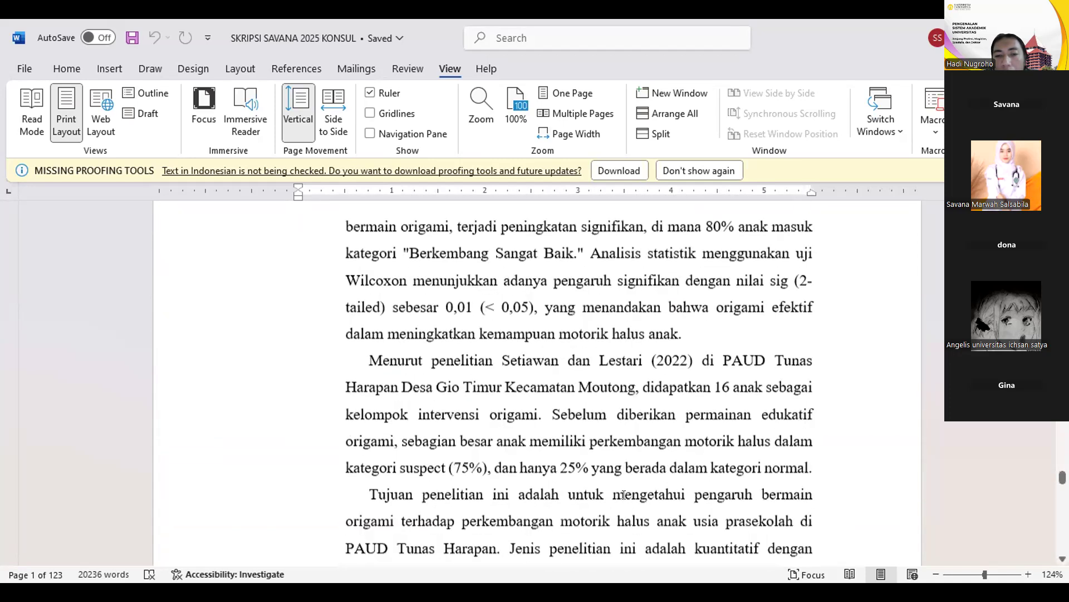
{"action": "scroll", "coordinate": [624, 495], "scroll_direction": "down", "scroll_amount": 4}
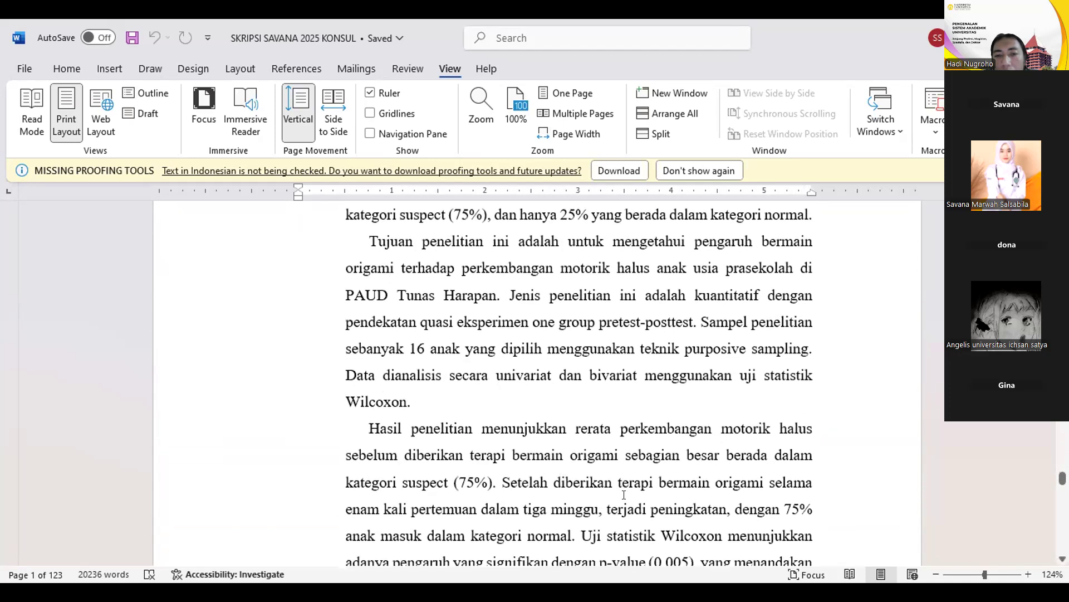
{"action": "scroll", "coordinate": [625, 495], "scroll_direction": "down", "scroll_amount": 2}
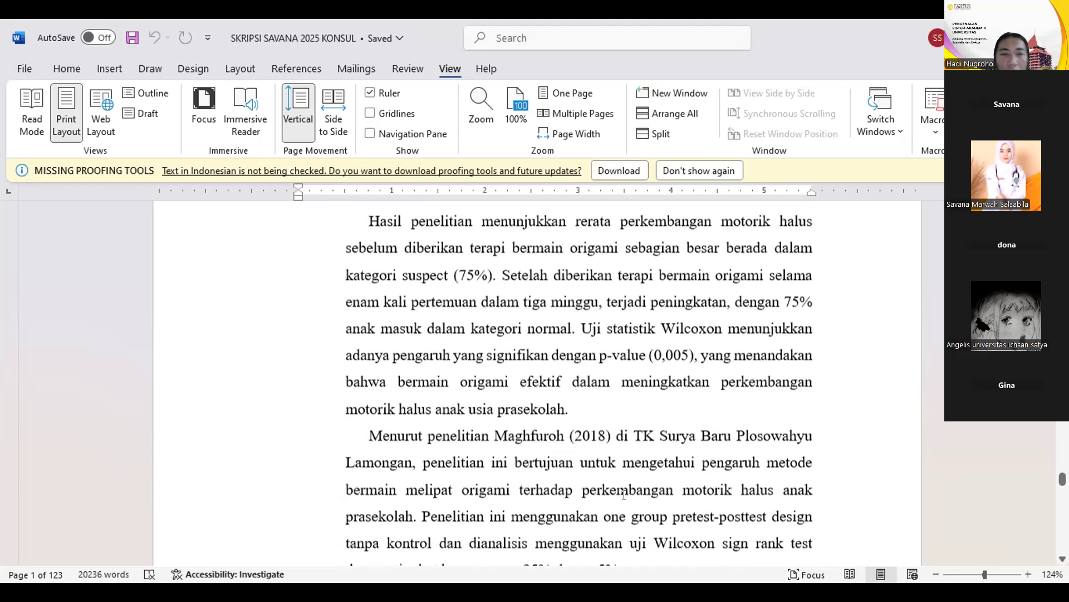
{"action": "scroll", "coordinate": [624, 495], "scroll_direction": "down", "scroll_amount": 2}
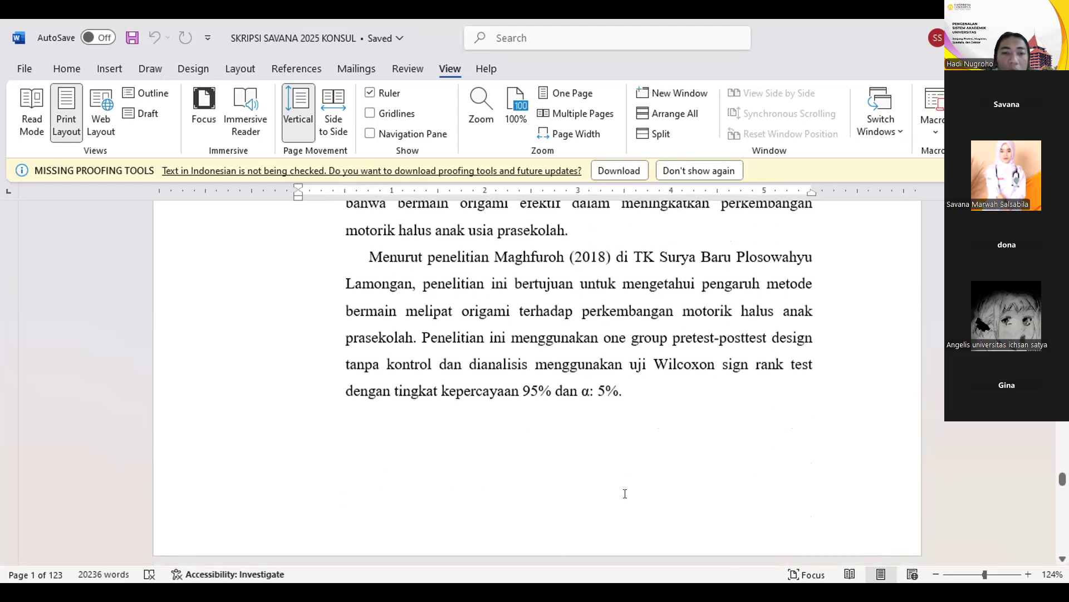
{"action": "scroll", "coordinate": [625, 494], "scroll_direction": "up", "scroll_amount": 3}
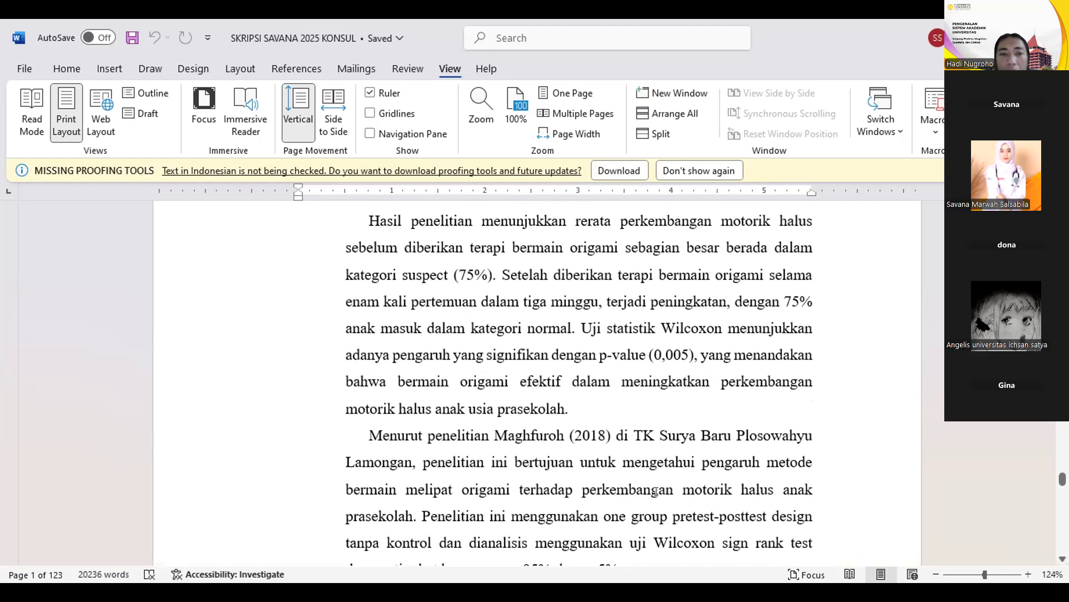
{"action": "scroll", "coordinate": [662, 479], "scroll_direction": "up", "scroll_amount": 2}
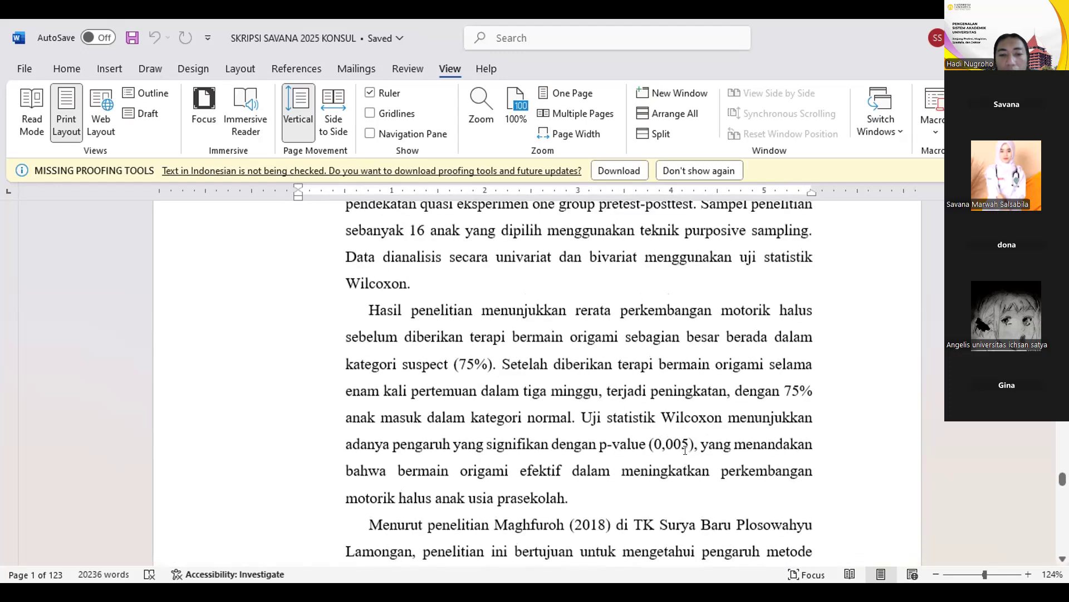
{"action": "scroll", "coordinate": [685, 449], "scroll_direction": "up", "scroll_amount": 6}
{"action": "scroll", "coordinate": [686, 451], "scroll_direction": "up", "scroll_amount": 3}
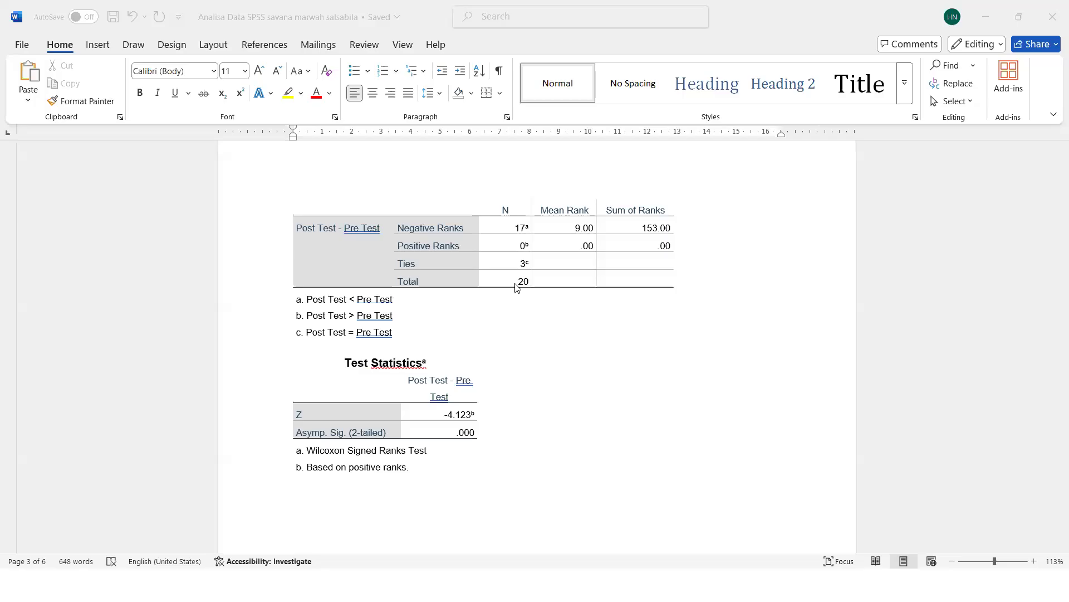
Step: Examine the Ranks and Test Statistics tables of the Wilcoxon Signed Ranks Test in the SPSS data analysis document
{"action": "scroll", "coordinate": [458, 311], "scroll_direction": "up", "scroll_amount": 3}
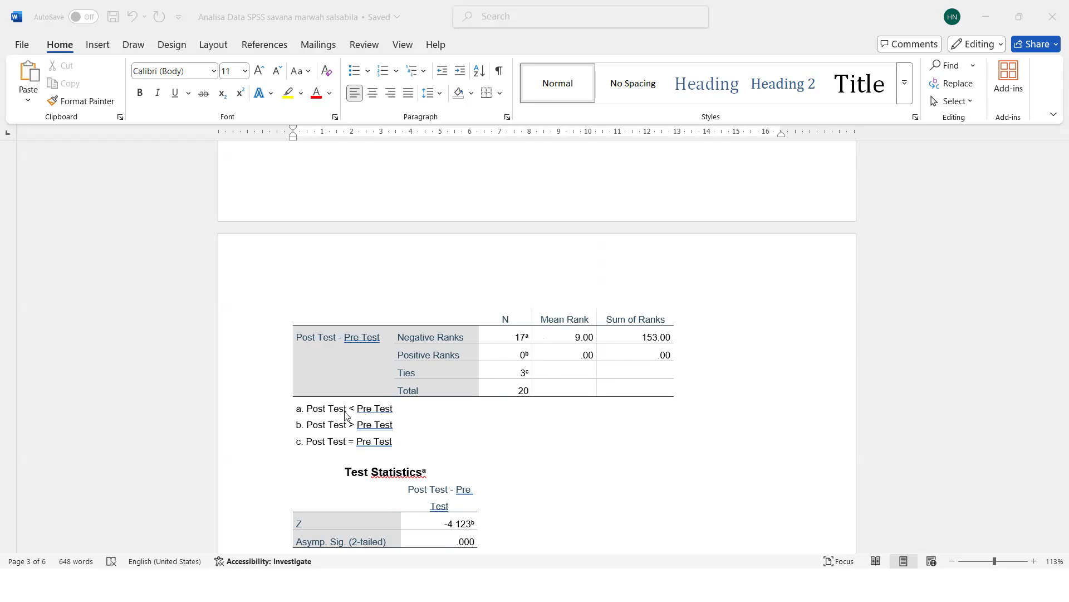
{"action": "left_click", "coordinate": [519, 336]}
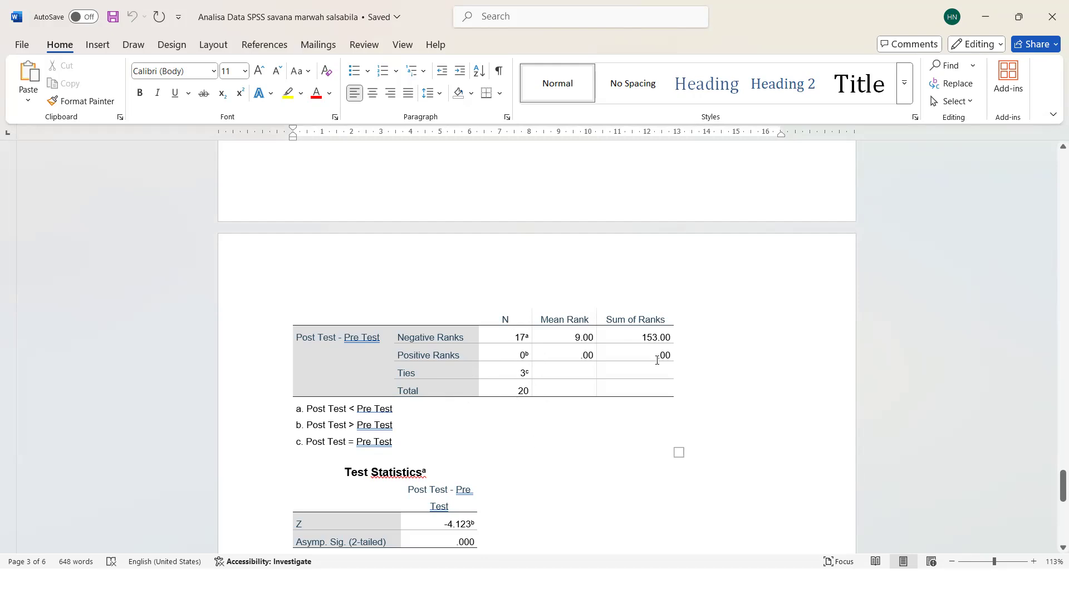
{"action": "scroll", "coordinate": [550, 377], "scroll_direction": "up", "scroll_amount": 15}
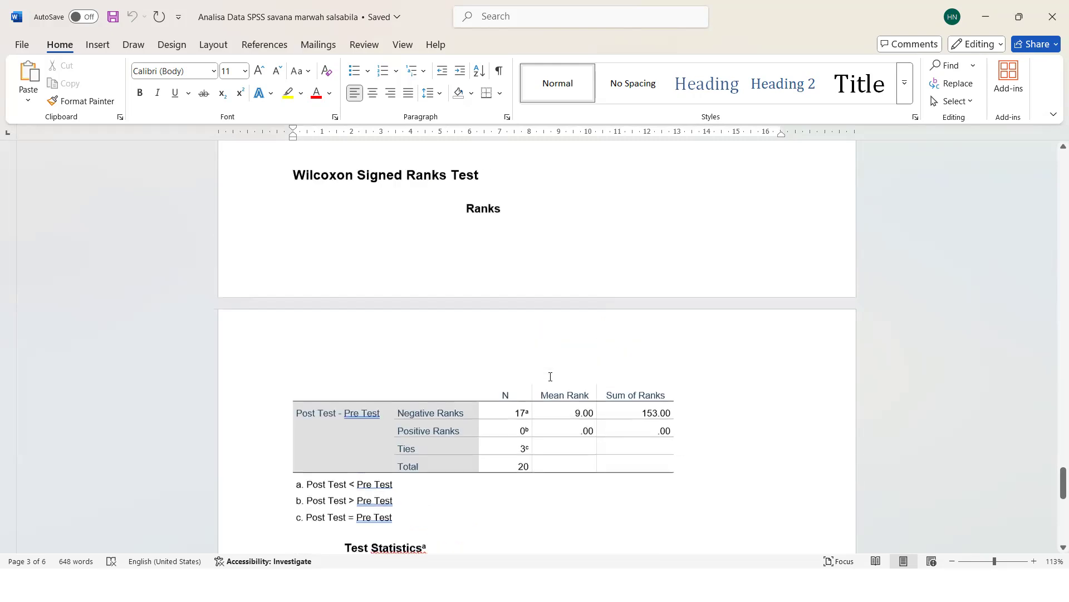
{"action": "scroll", "coordinate": [551, 376], "scroll_direction": "down", "scroll_amount": 15}
{"action": "scroll", "coordinate": [551, 377], "scroll_direction": "up", "scroll_amount": 3}
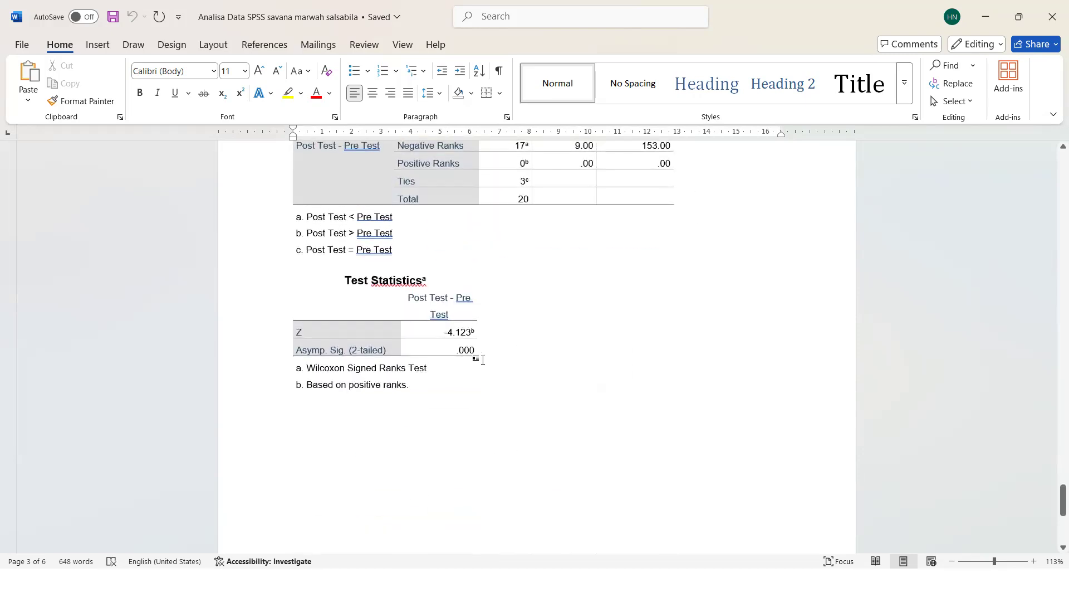
Step: Check the Asymp. Sig. (2-tailed) value in the Test Statistics table and the Negative Ranks count in the table above it
{"action": "left_click_drag", "start_coordinate": [458, 348], "coordinate": [480, 355]}
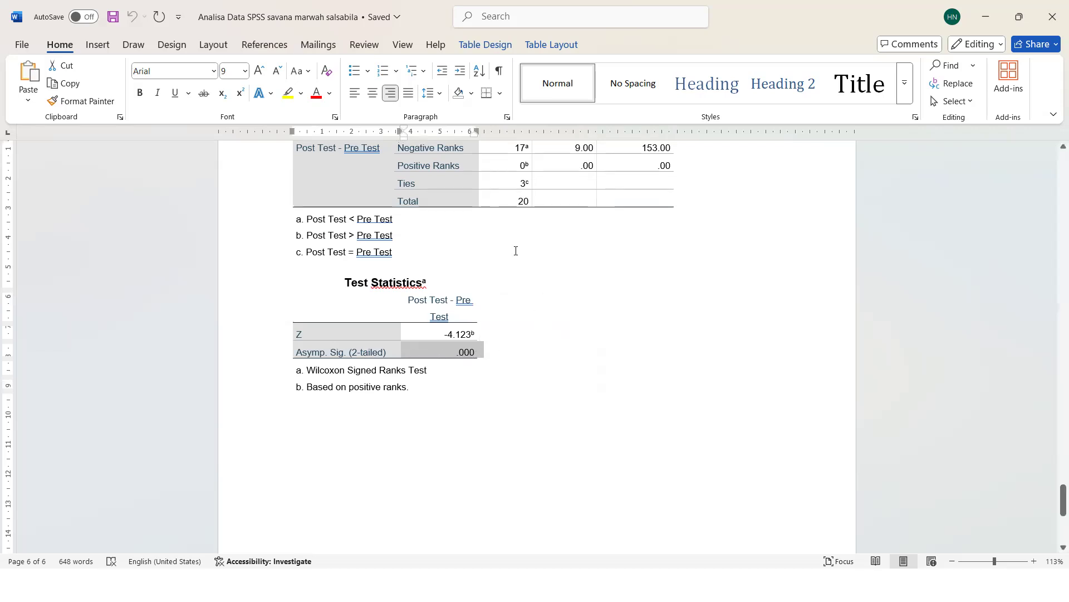
{"action": "scroll", "coordinate": [515, 249], "scroll_direction": "up", "scroll_amount": 1}
{"action": "scroll", "coordinate": [546, 271], "scroll_direction": "up", "scroll_amount": 3}
{"action": "scroll", "coordinate": [529, 271], "scroll_direction": "up", "scroll_amount": 1}
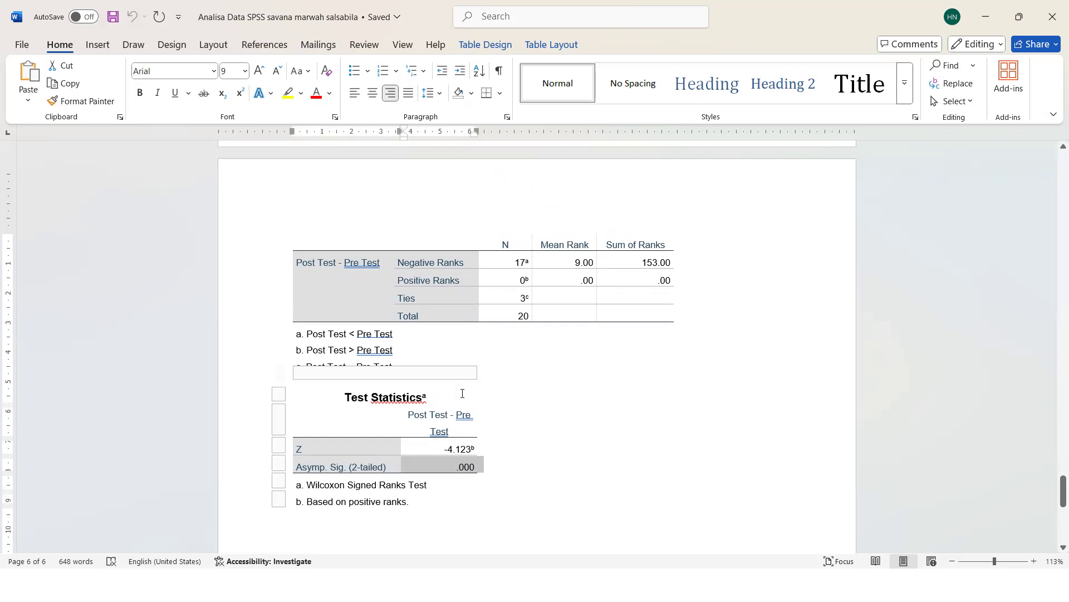
{"action": "left_click", "coordinate": [451, 471]}
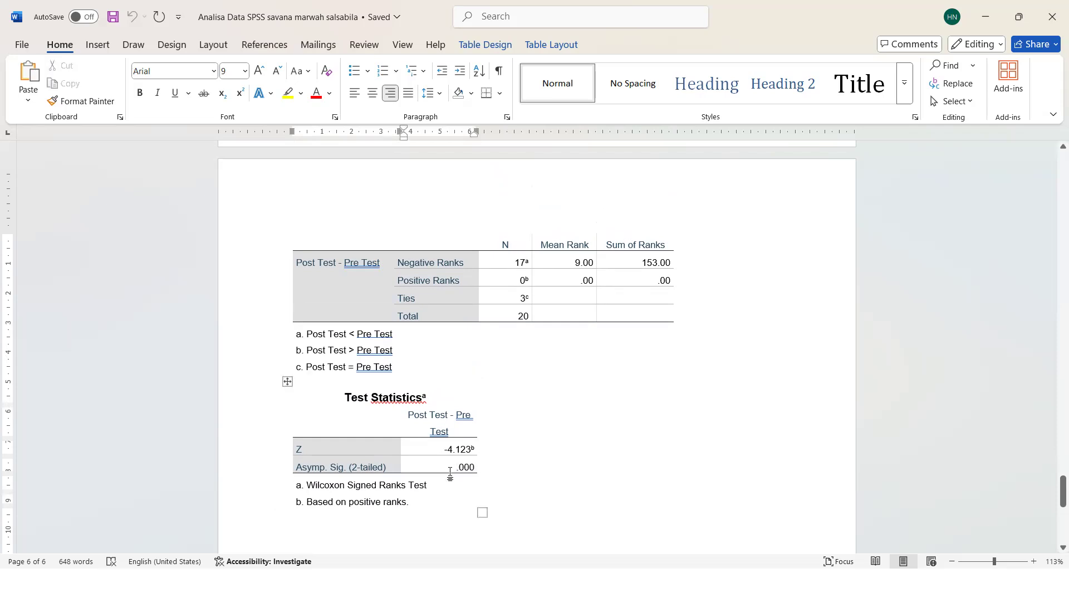
{"action": "left_click", "coordinate": [521, 258]}
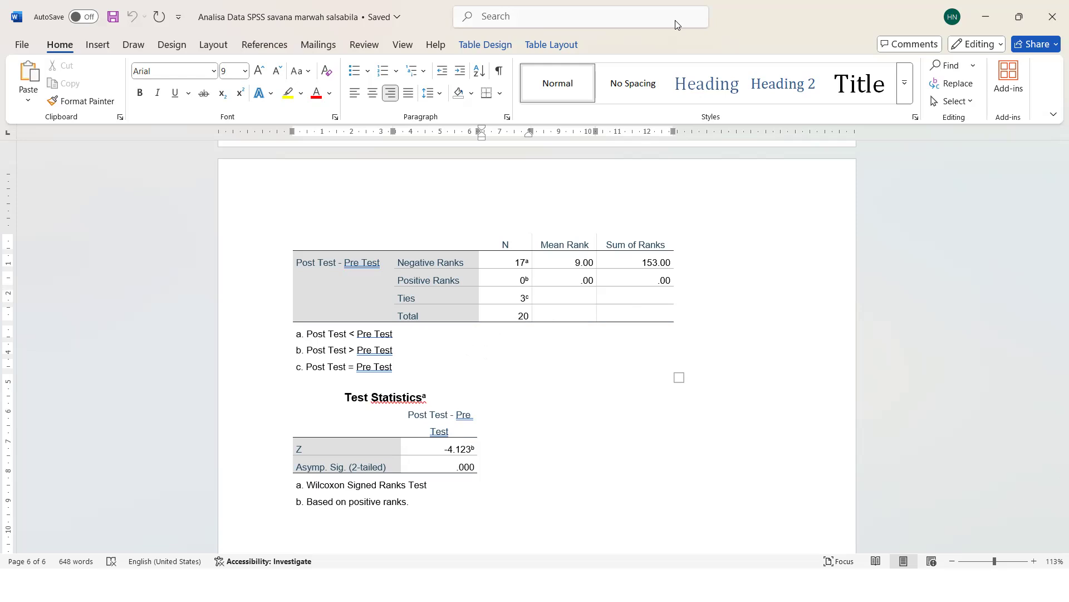
Step: Review the earlier SPSS output, covering the Descriptives, Tests of Normality, Case Processing Summary and Melipat Origami tables
{"action": "scroll", "coordinate": [604, 205], "scroll_direction": "up", "scroll_amount": 15}
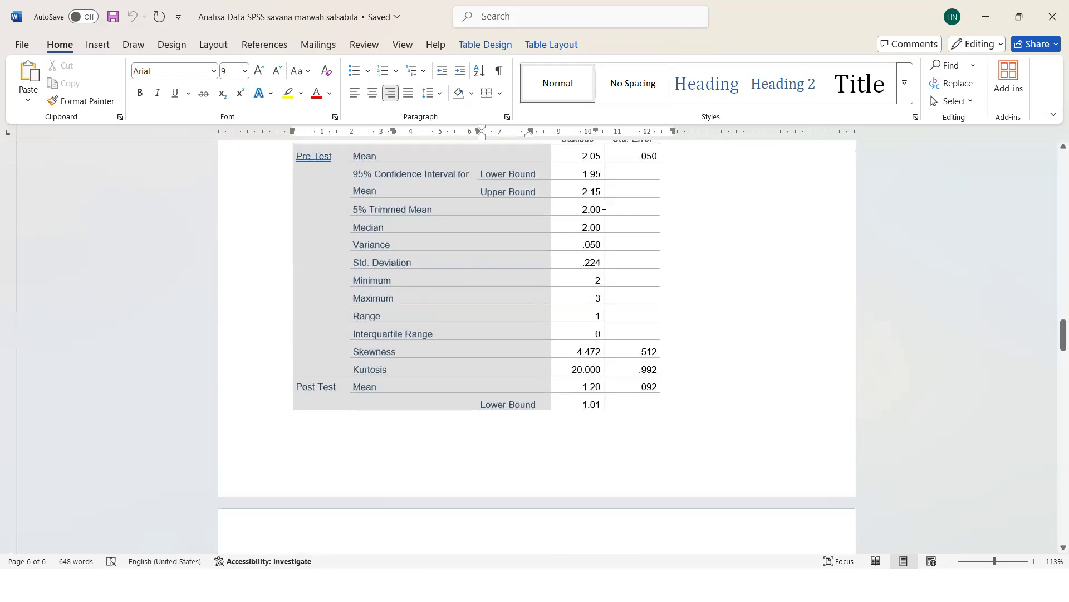
{"action": "scroll", "coordinate": [604, 205], "scroll_direction": "up", "scroll_amount": 8}
{"action": "scroll", "coordinate": [604, 205], "scroll_direction": "down", "scroll_amount": 10}
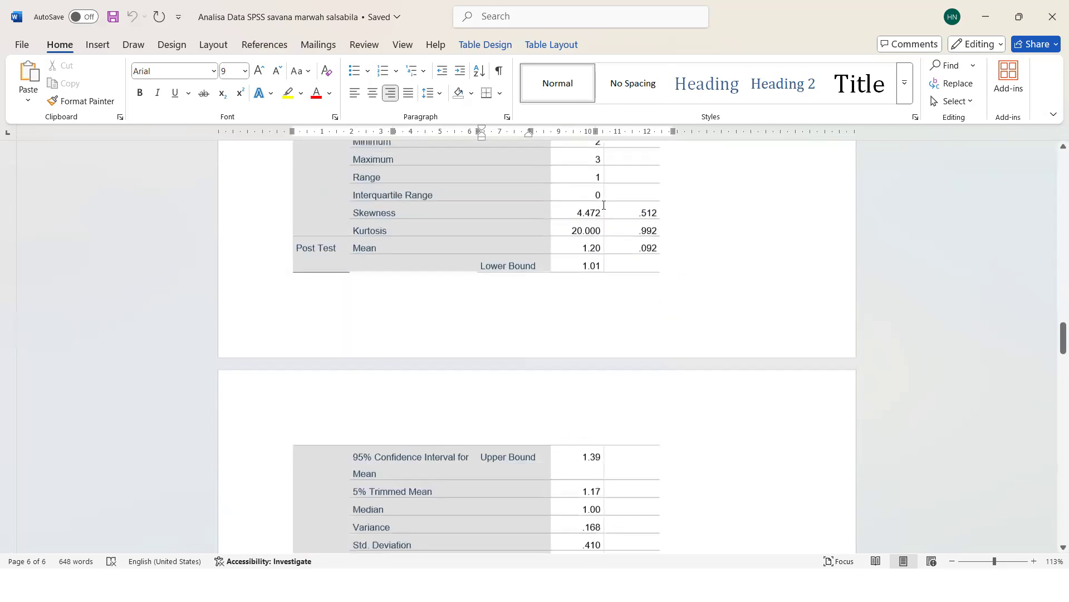
{"action": "scroll", "coordinate": [603, 204], "scroll_direction": "down", "scroll_amount": 10}
{"action": "scroll", "coordinate": [605, 204], "scroll_direction": "up", "scroll_amount": 4}
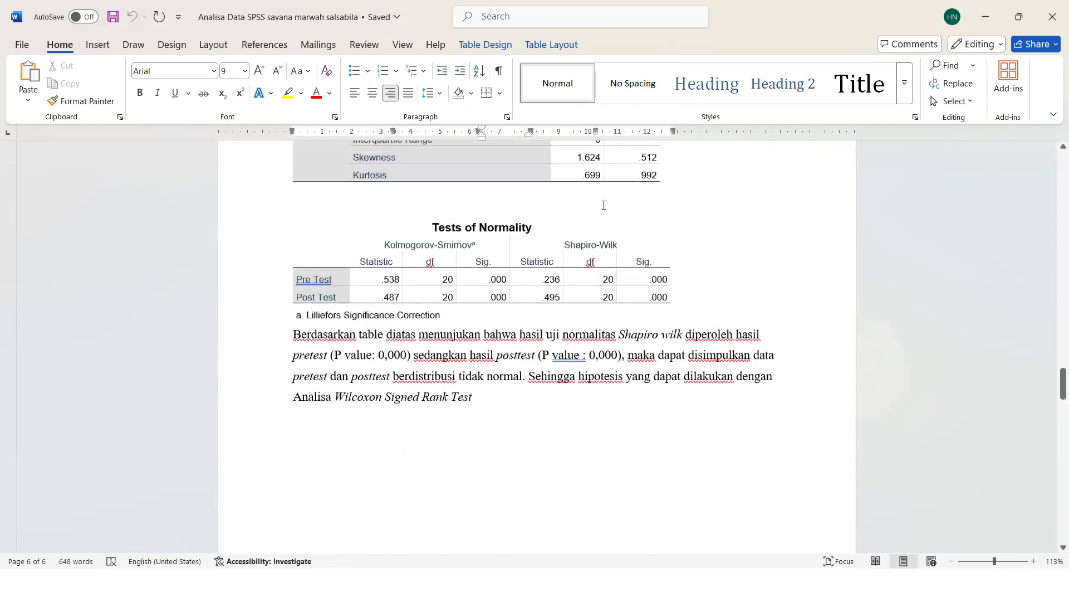
{"action": "scroll", "coordinate": [604, 205], "scroll_direction": "up", "scroll_amount": 10}
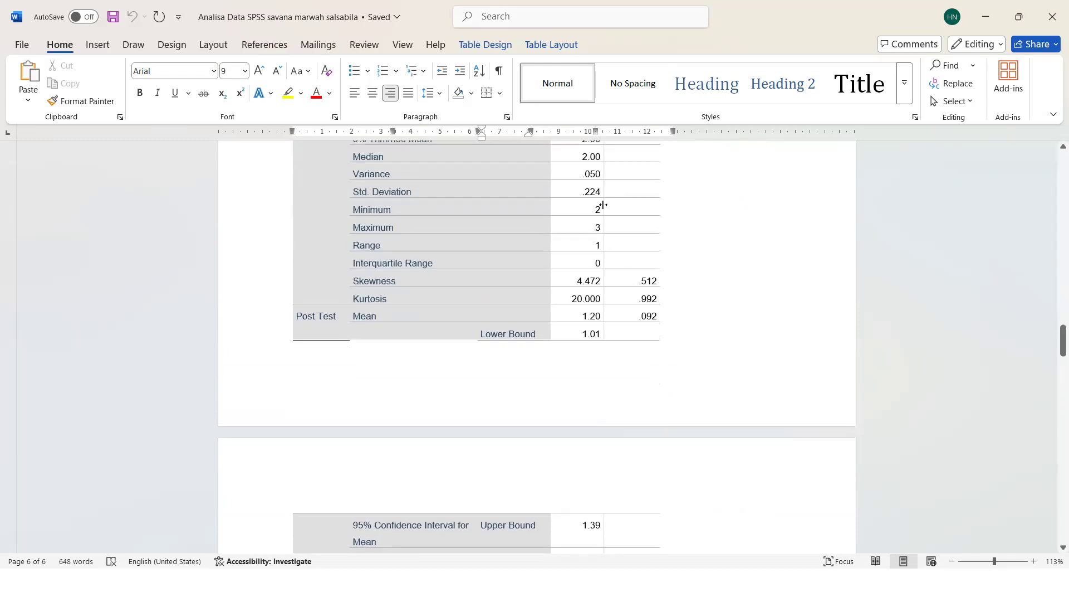
{"action": "scroll", "coordinate": [604, 204], "scroll_direction": "up", "scroll_amount": 5}
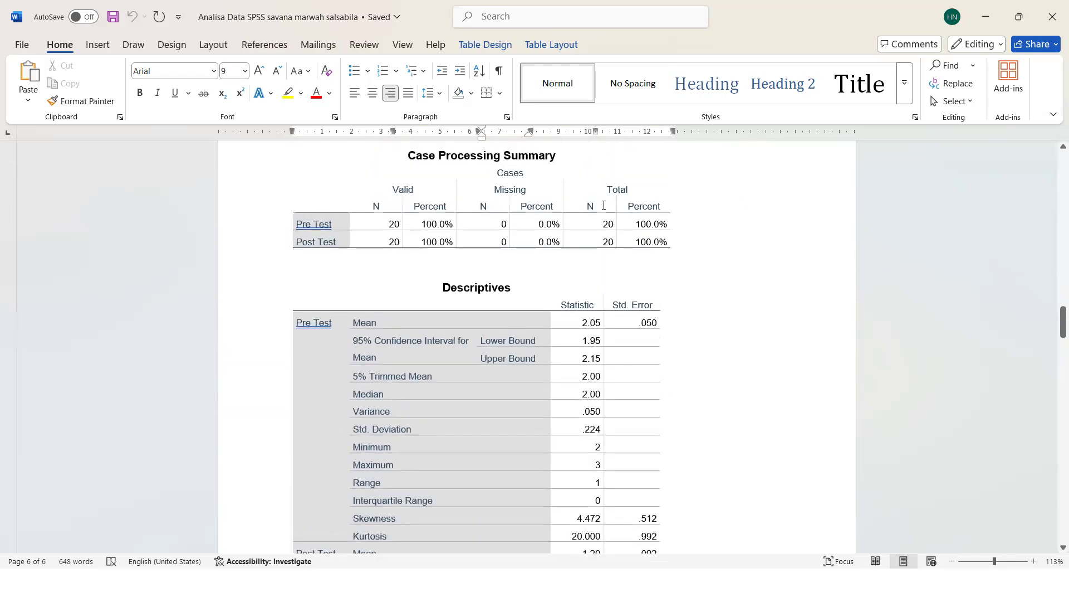
{"action": "scroll", "coordinate": [604, 205], "scroll_direction": "up", "scroll_amount": 5}
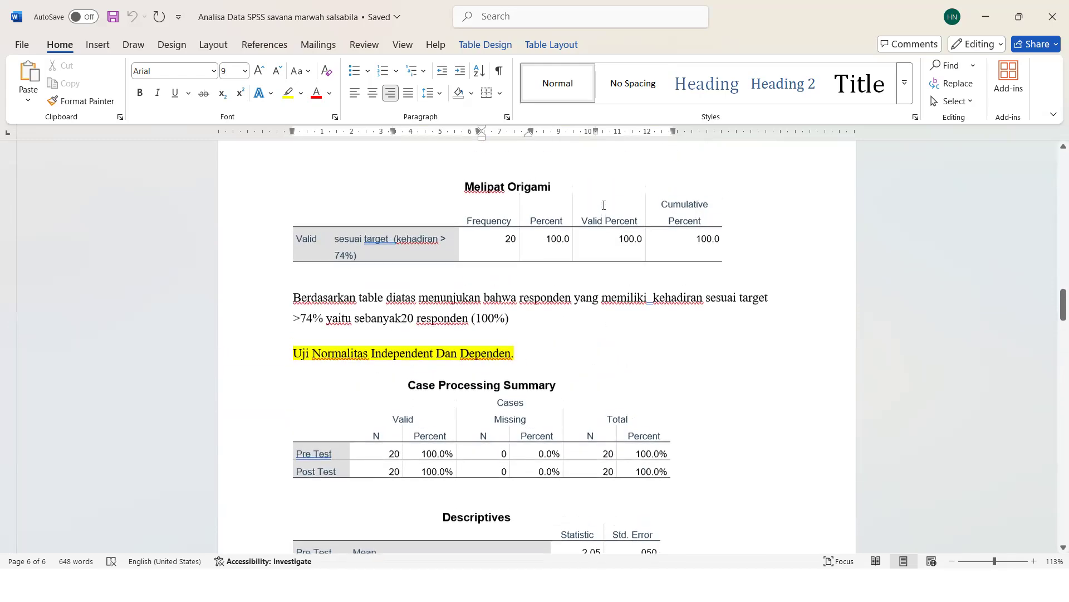
{"action": "scroll", "coordinate": [605, 205], "scroll_direction": "up", "scroll_amount": 4}
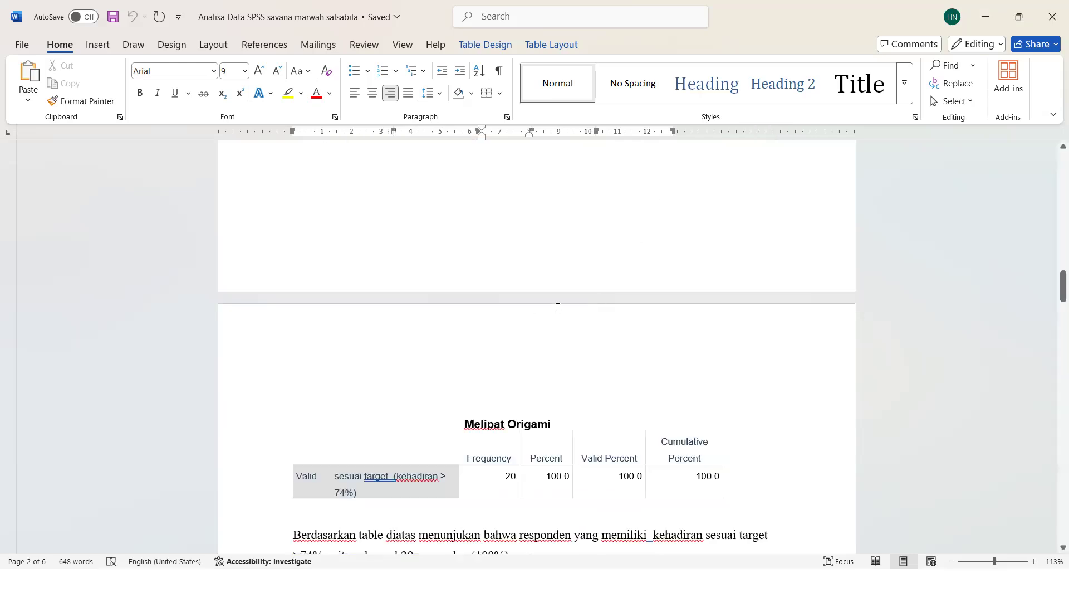
Step: Return past the histograms to the Wilcoxon ranks and Test Statistics tables on the last page
{"action": "scroll", "coordinate": [489, 348], "scroll_direction": "down", "scroll_amount": 20}
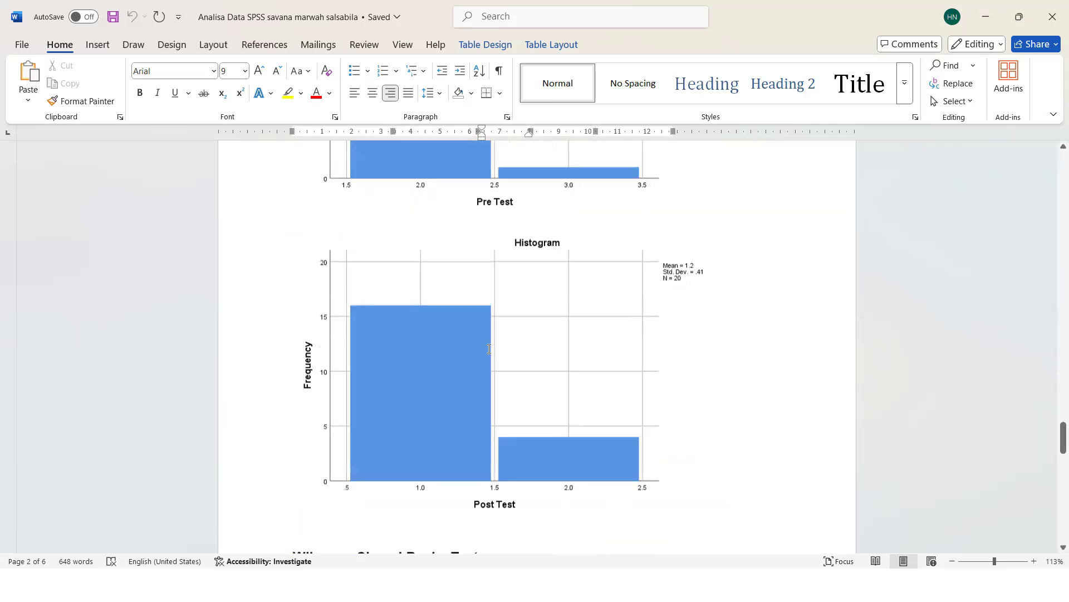
{"action": "scroll", "coordinate": [489, 349], "scroll_direction": "up", "scroll_amount": 5}
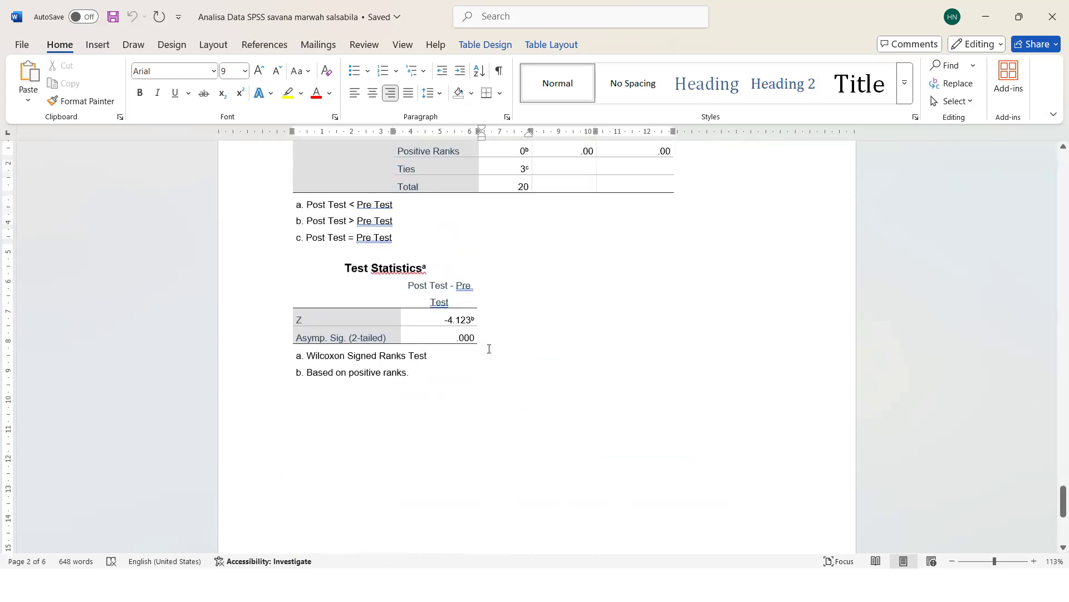
{"action": "scroll", "coordinate": [489, 349], "scroll_direction": "up", "scroll_amount": 1}
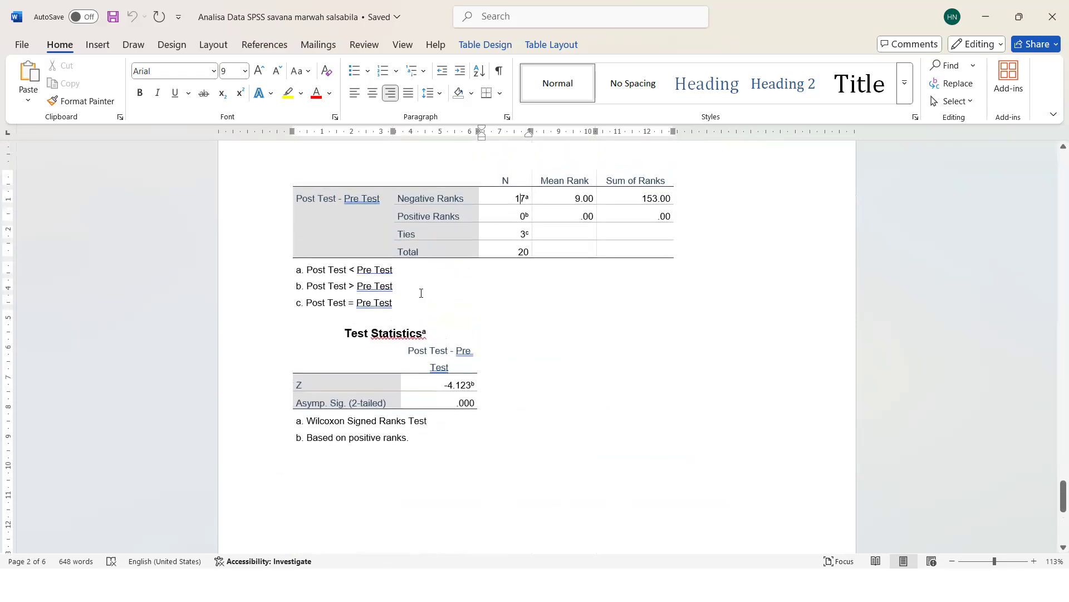